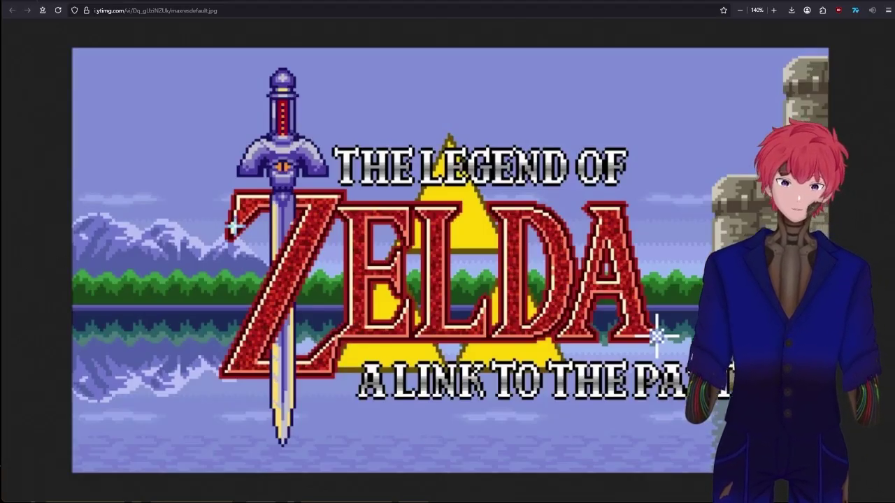
# - Show the assets of the latest Archipelago release, 0.6.2, on its GitHub releases page
pyautogui.hotkey('ctrl', 'w')
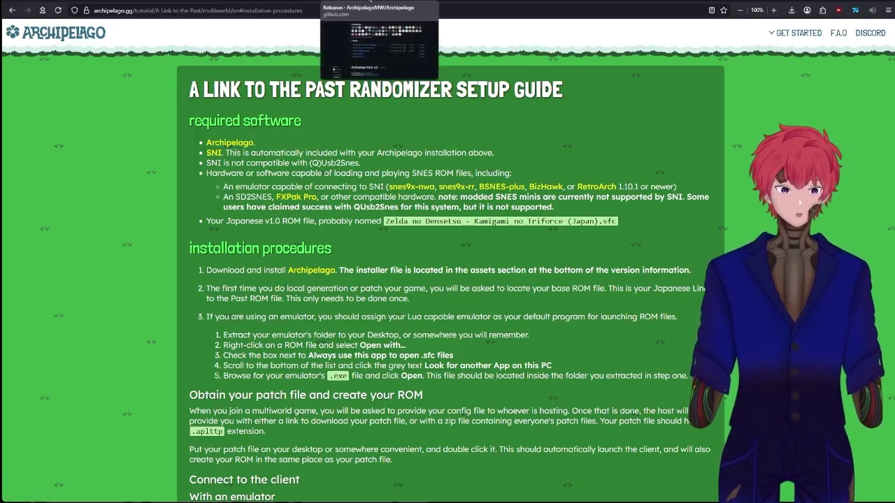
pyautogui.click(370, 3)
pyautogui.scroll(20, 775, 119)
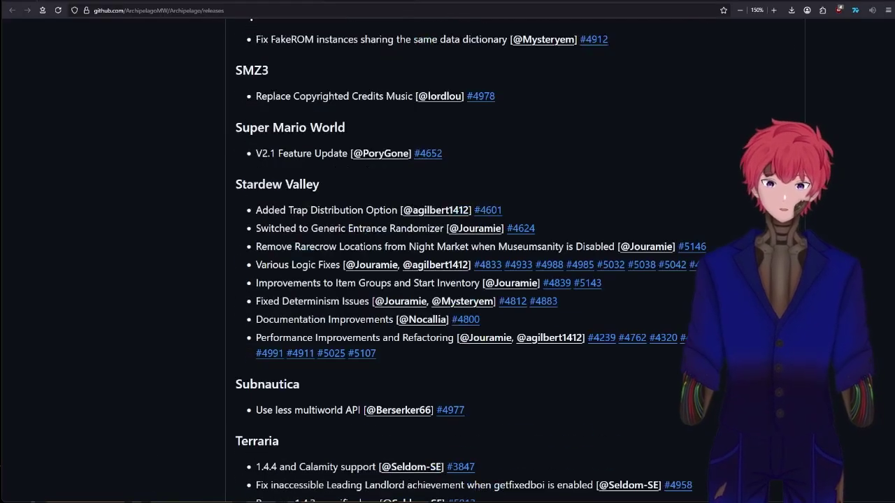
pyautogui.scroll(15, 774, 120)
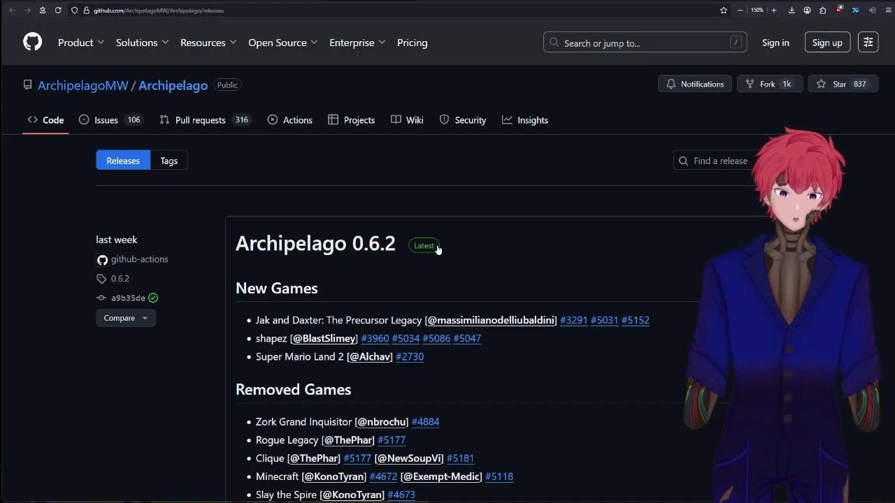
pyautogui.middleClick(831, 232)
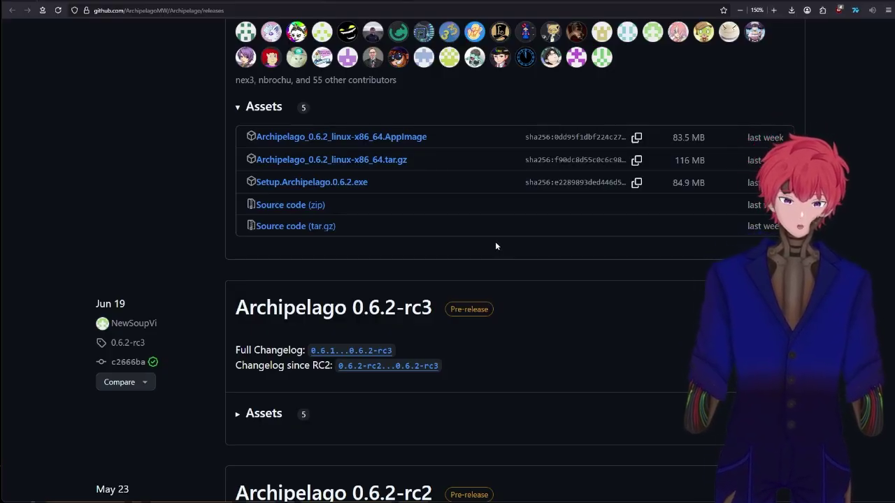
# - Check the BizHawk release history on TASVideos, starting from and returning to the A Link to the Past setup guide
pyautogui.click(266, 0)
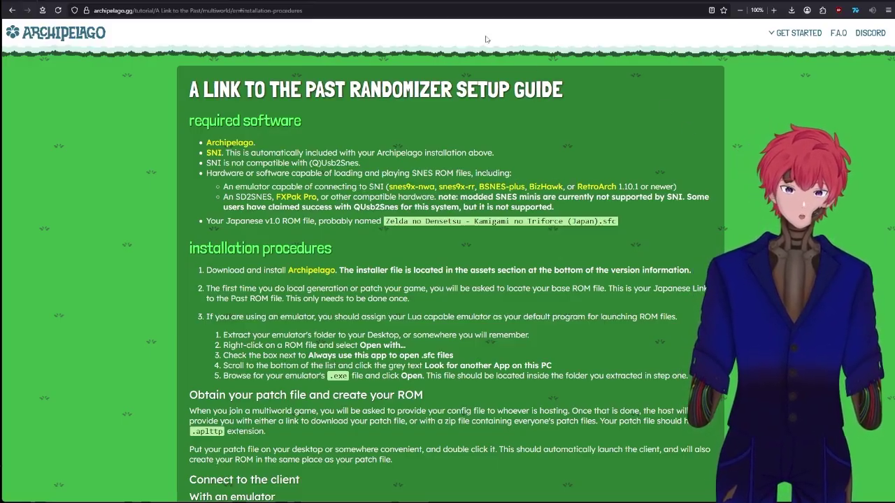
pyautogui.click(466, 2)
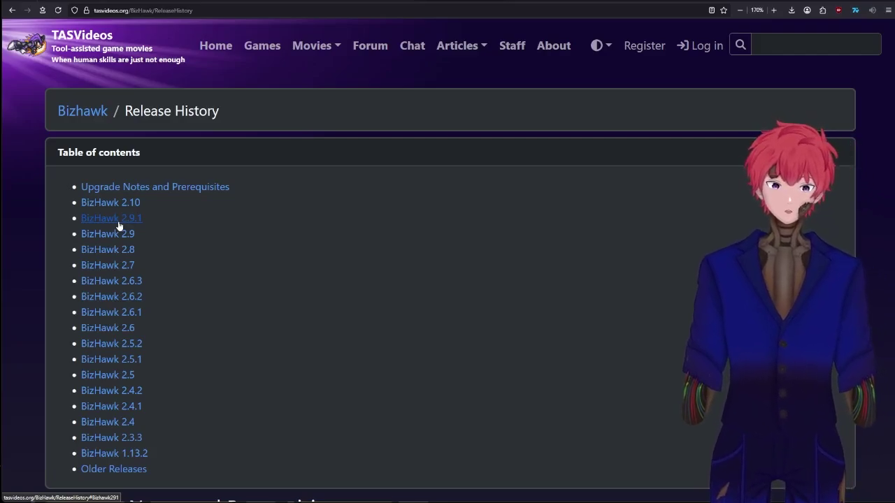
pyautogui.click(264, 1)
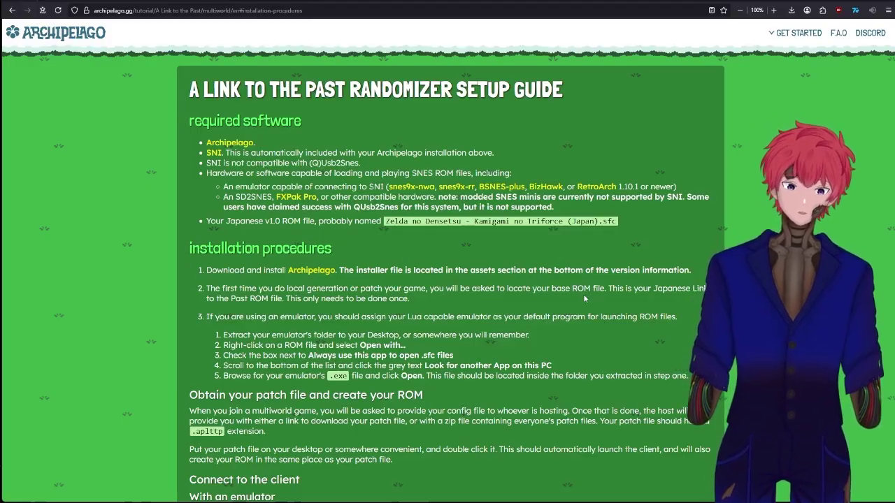
# - Bring up the Archipelago Launcher over the setup guide and open the LttP Adjuster
pyautogui.scroll(-3, 586, 298)
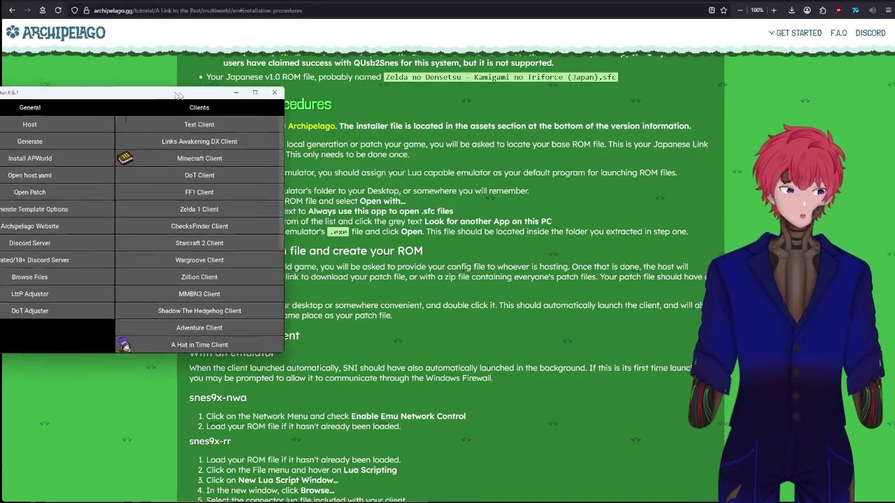
pyautogui.moveTo(196, 61); pyautogui.dragTo(456, 63)
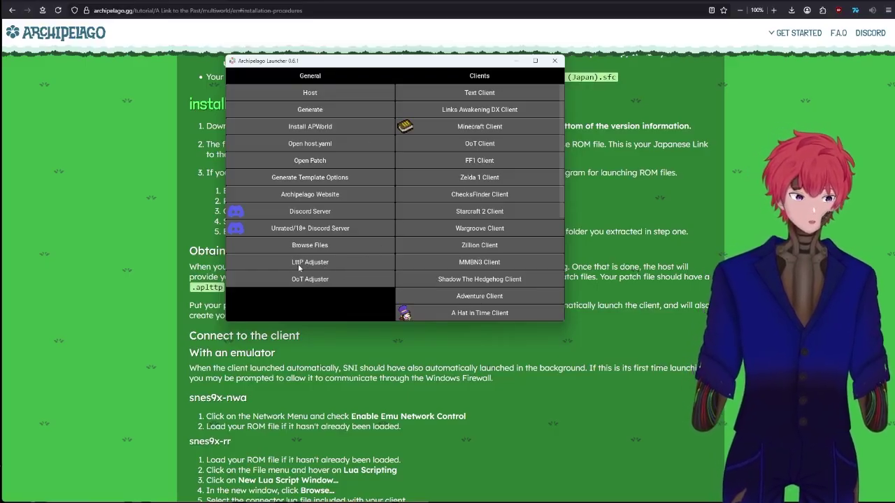
pyautogui.click(331, 265)
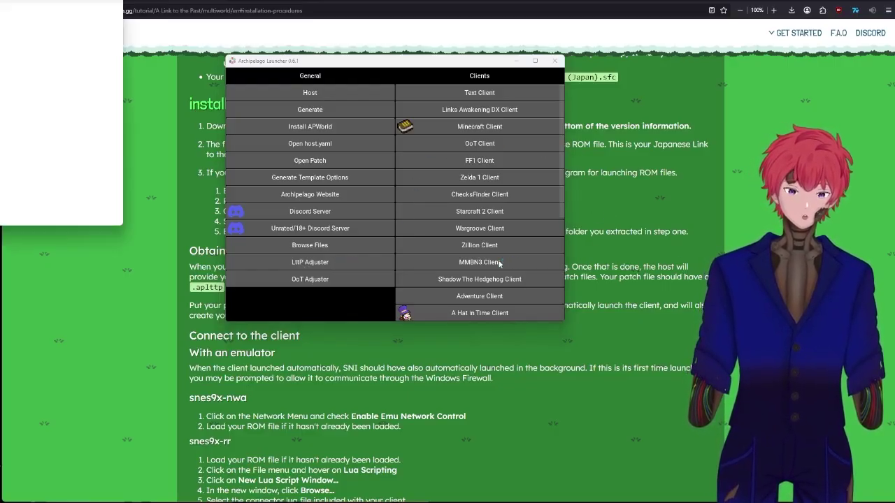
pyautogui.moveTo(462, 171); pyautogui.dragTo(456, 146)
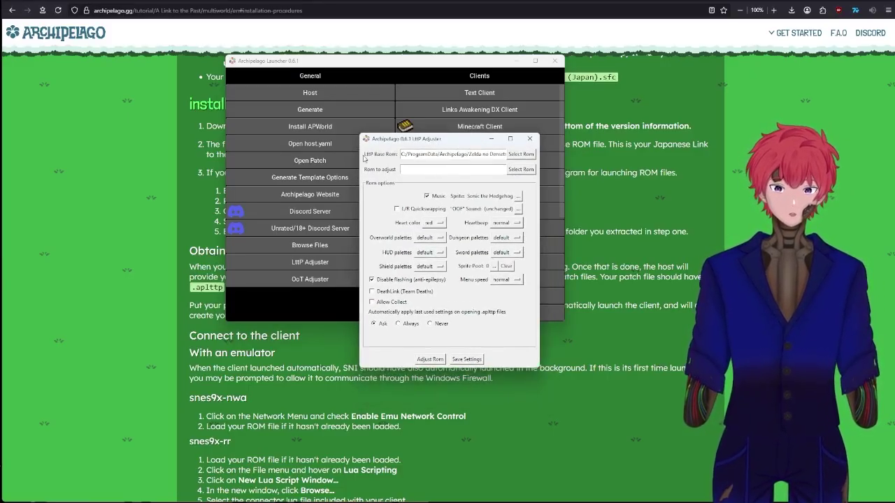
# - Set the Zelda no Densetsu - Kamigami no Triforce ROM as the LttP base ROM and save the adjuster settings
pyautogui.click(524, 156)
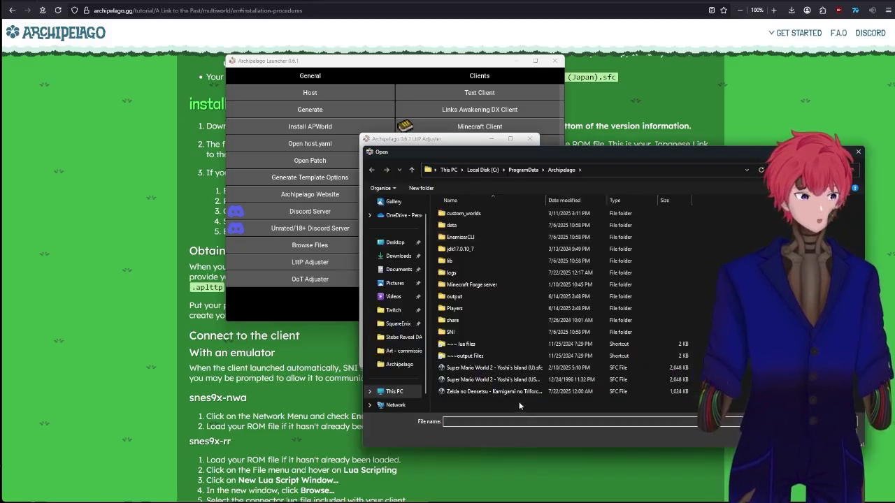
pyautogui.click(516, 393)
pyautogui.press('Return')
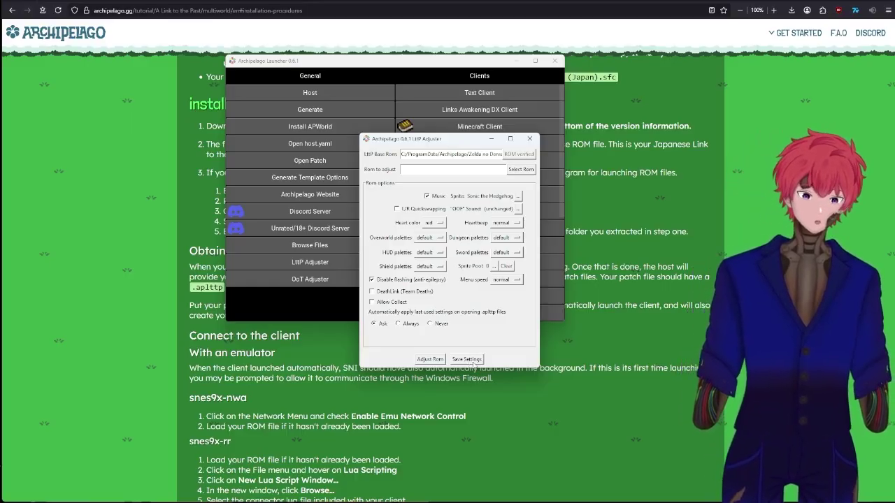
pyautogui.click(473, 360)
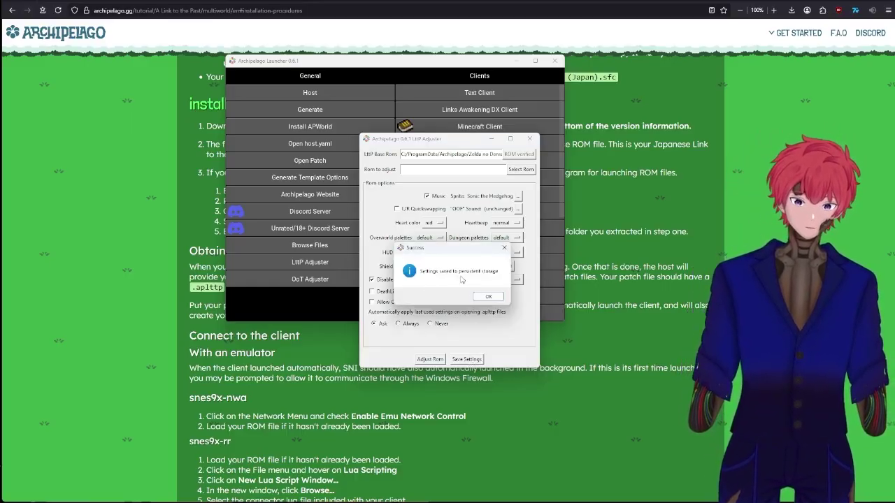
pyautogui.click(488, 296)
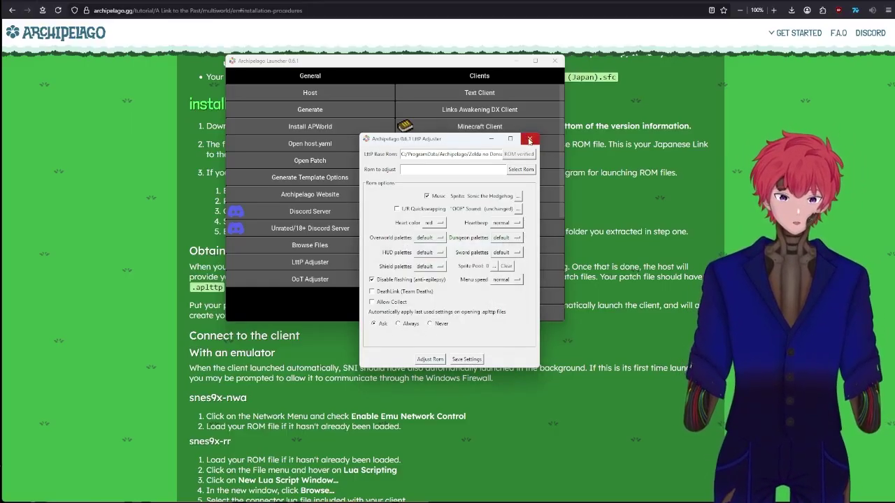
pyautogui.click(524, 142)
pyautogui.moveTo(489, 61); pyautogui.dragTo(231, 154)
pyautogui.click(257, 150)
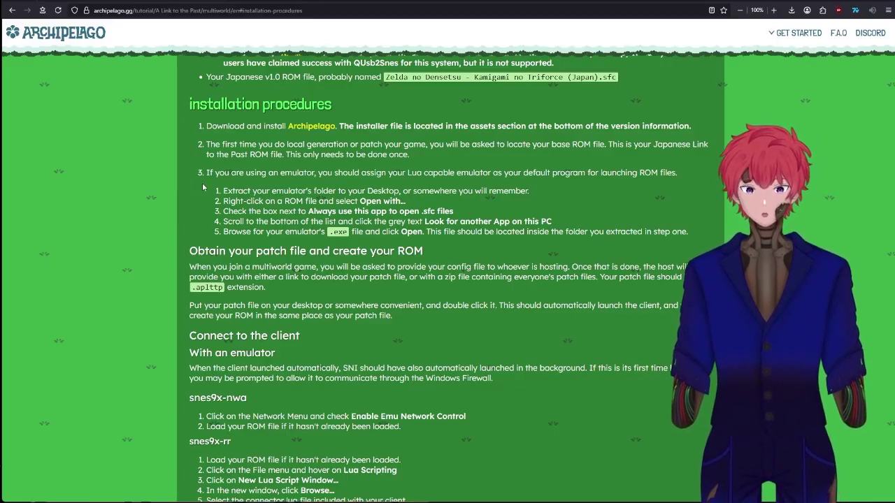
# - Read the BizHawk section of the setup guide for the BSNES core settings of versions up to 2.8 and from 2.9
pyautogui.scroll(-6, 202, 188)
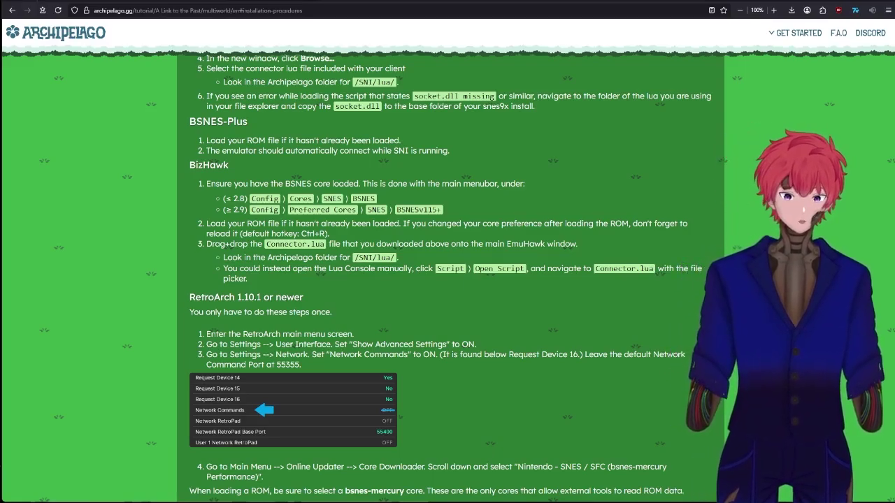
pyautogui.moveTo(0, 193); pyautogui.dragTo(701, 143)
pyautogui.moveTo(223, 210); pyautogui.dragTo(446, 208)
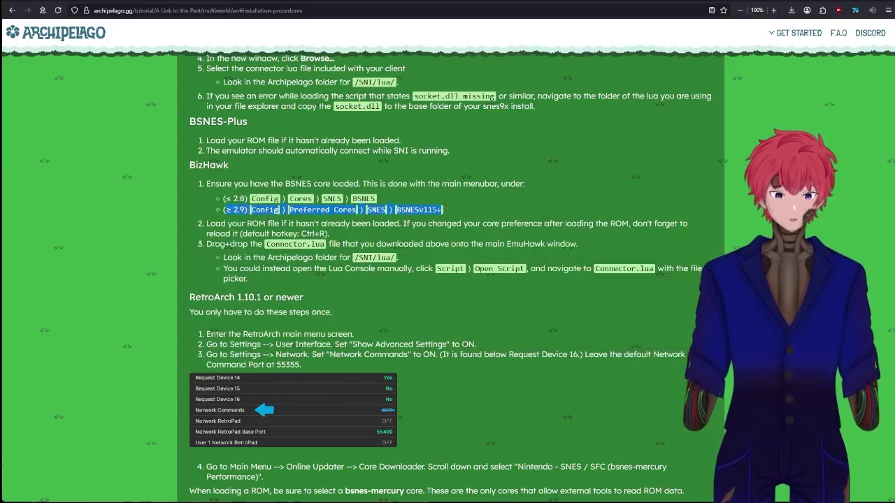
pyautogui.moveTo(223, 199); pyautogui.dragTo(384, 210)
pyautogui.click(502, 343)
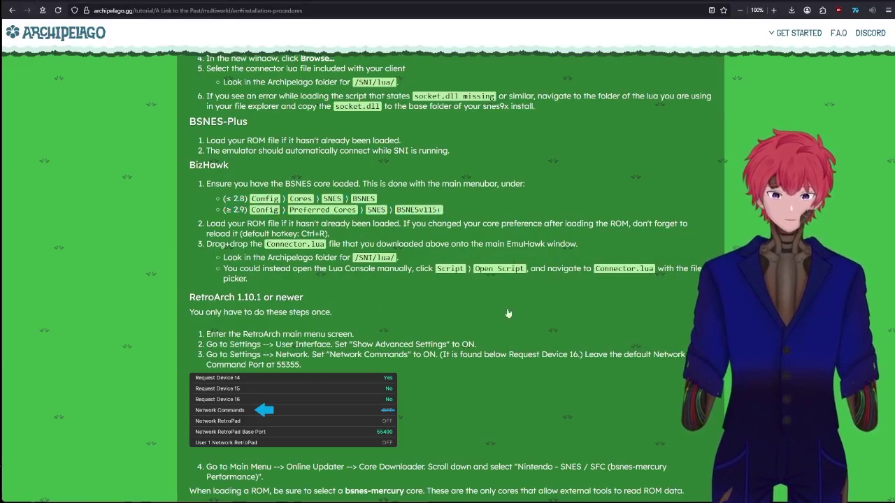
# - Open BizHawk and check which preferred core is selected for SNES
pyautogui.click(405, 500)
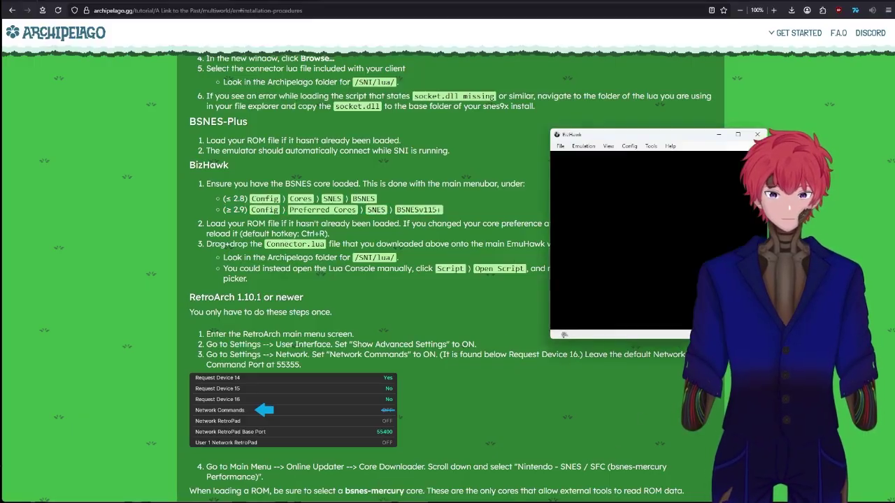
pyautogui.click(631, 146)
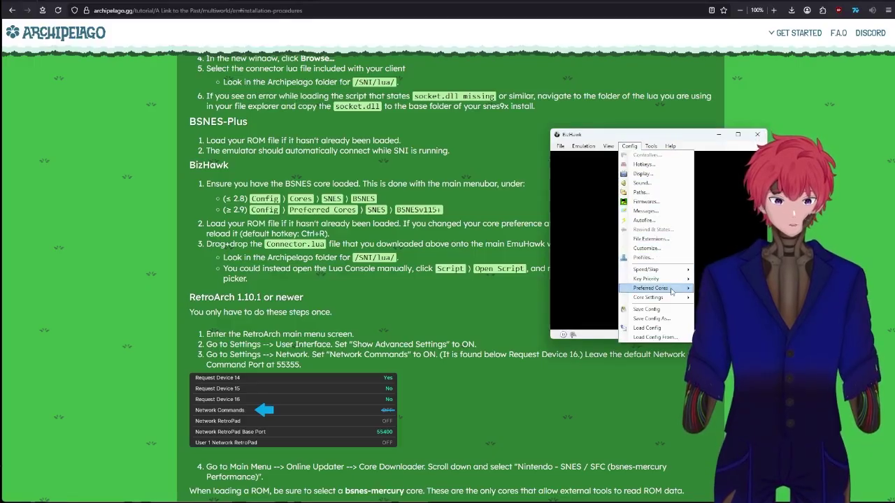
pyautogui.moveTo(671, 291)
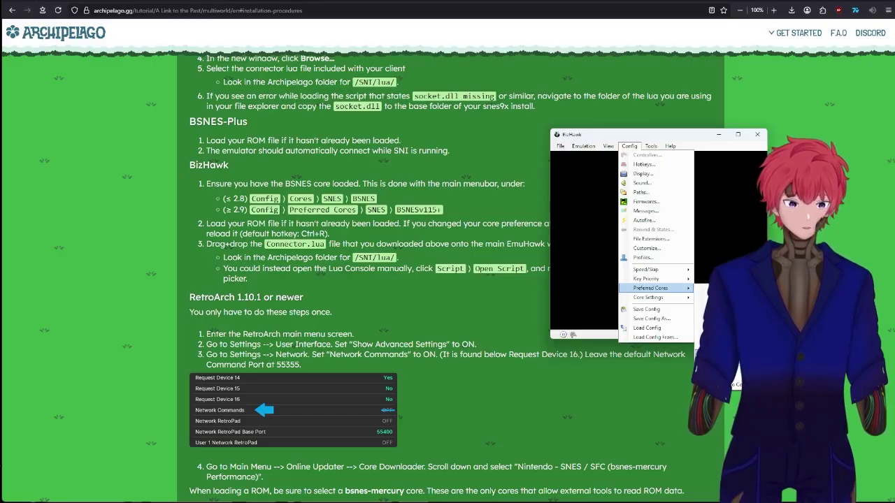
pyautogui.press('Escape')
pyautogui.moveTo(655, 137); pyautogui.dragTo(299, 138)
pyautogui.click(271, 146)
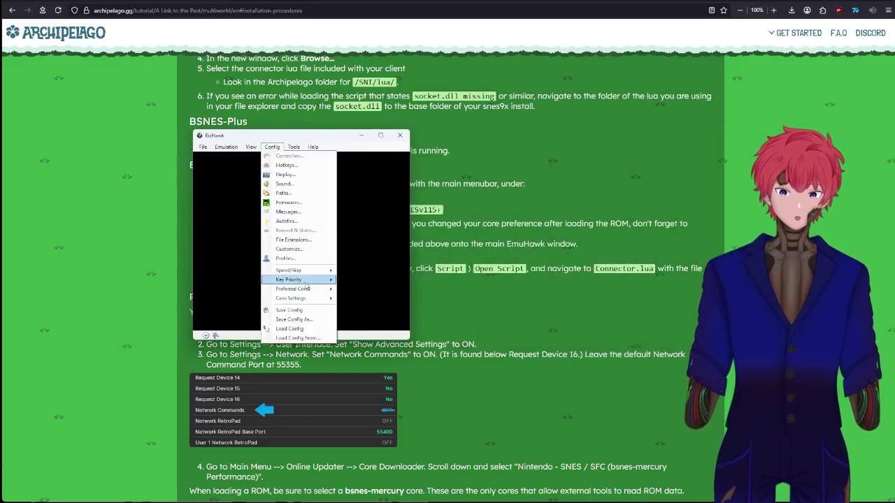
pyautogui.moveTo(312, 291)
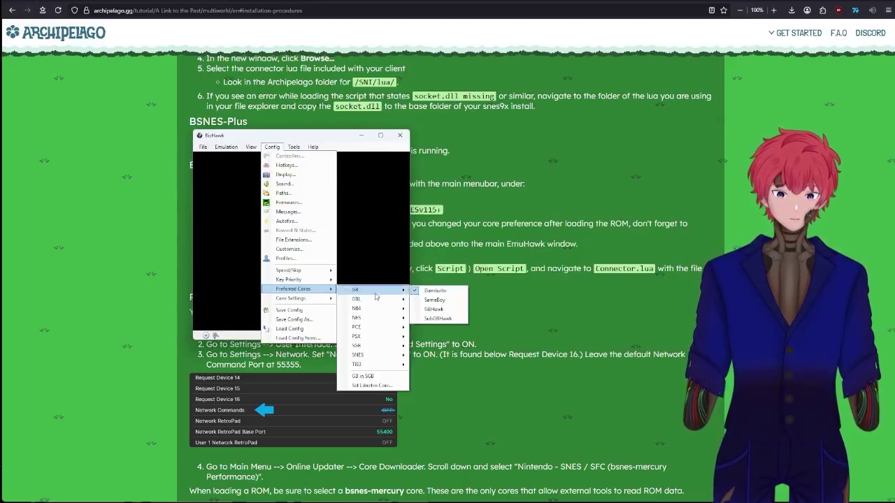
pyautogui.moveTo(383, 355)
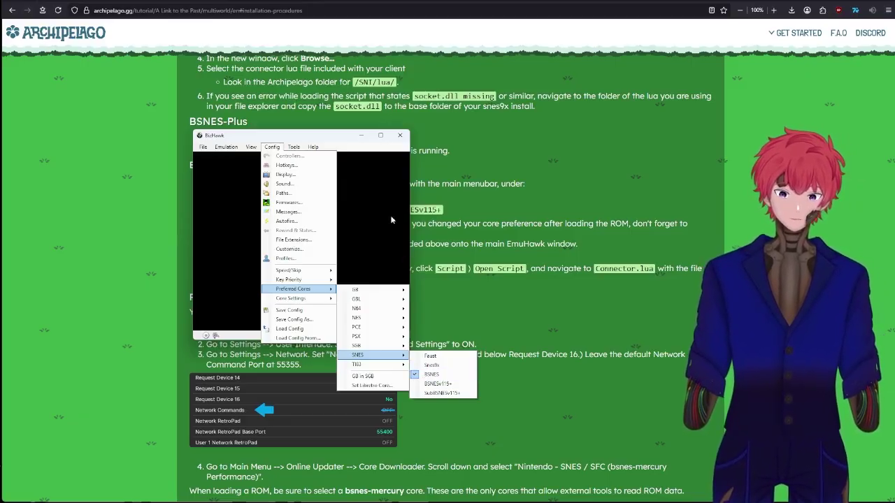
pyautogui.click(359, 174)
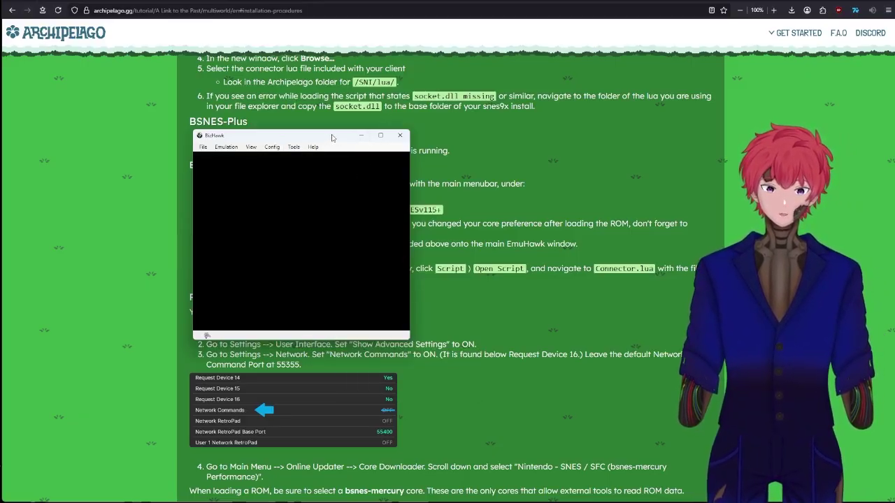
pyautogui.moveTo(332, 138); pyautogui.dragTo(0, 168)
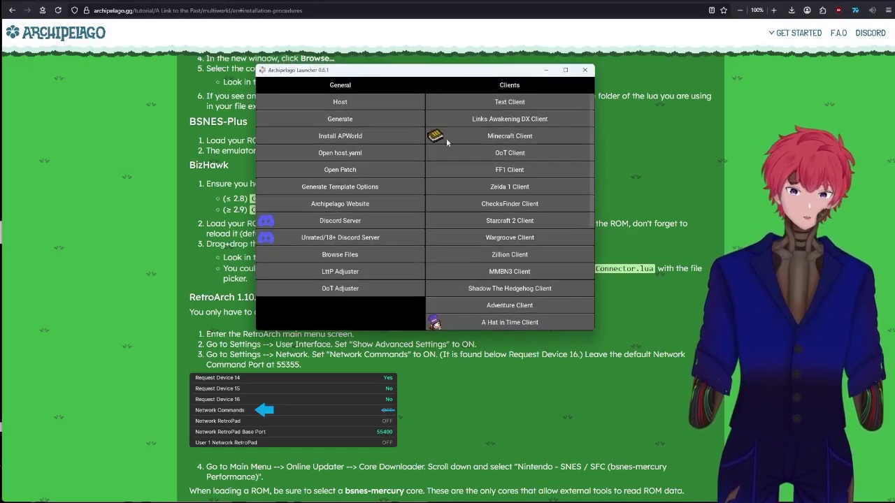
# - Browse the Archipelago installation files from the launcher to SNI\lua and select Connector.lua
pyautogui.click(347, 256)
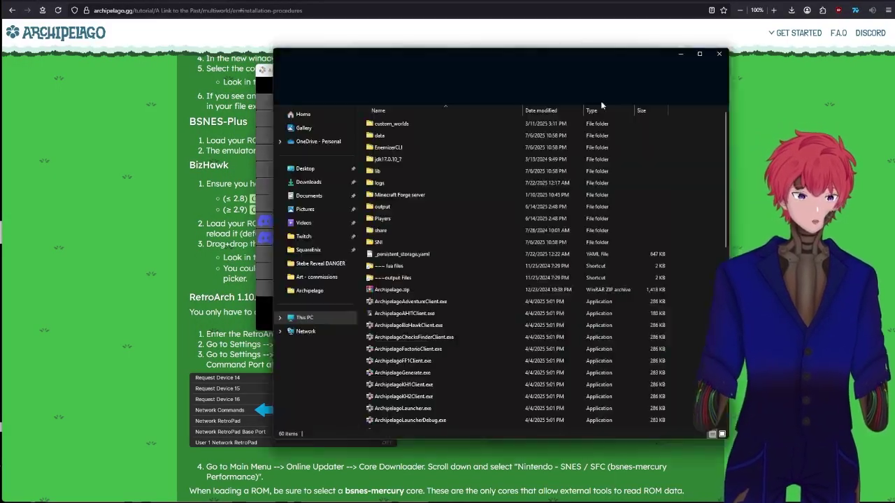
pyautogui.moveTo(412, 67); pyautogui.dragTo(402, 65)
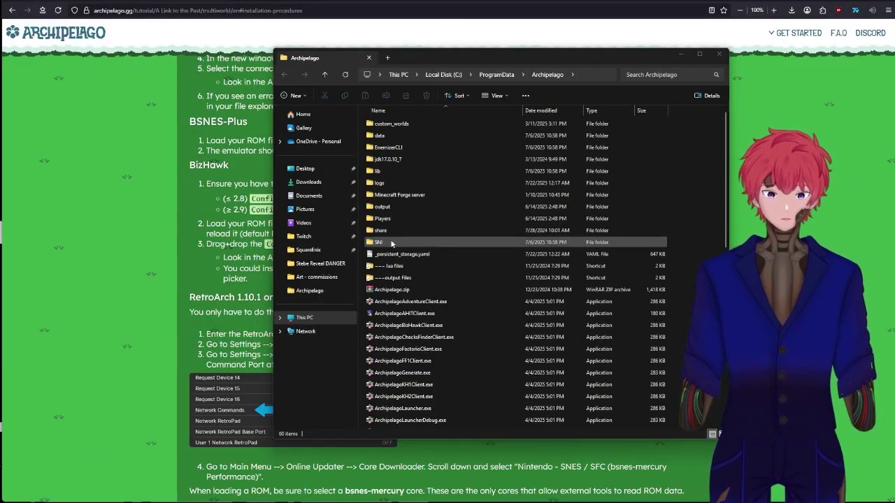
pyautogui.doubleClick(391, 243)
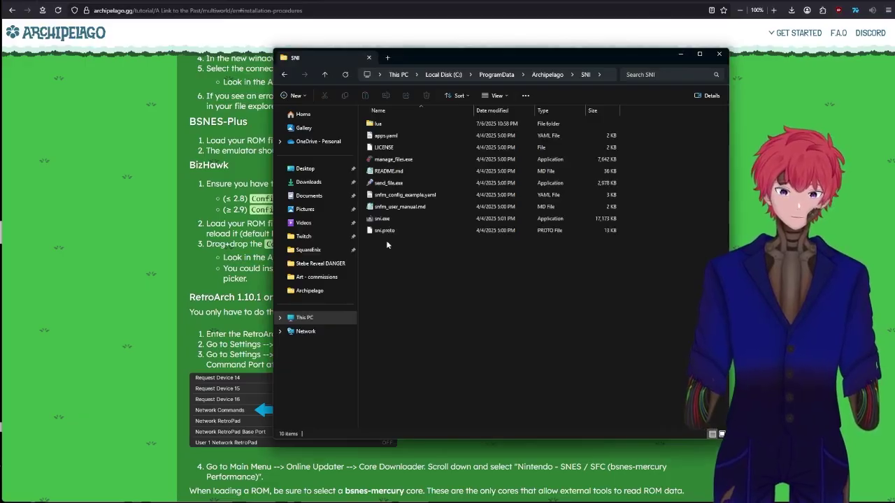
pyautogui.doubleClick(426, 125)
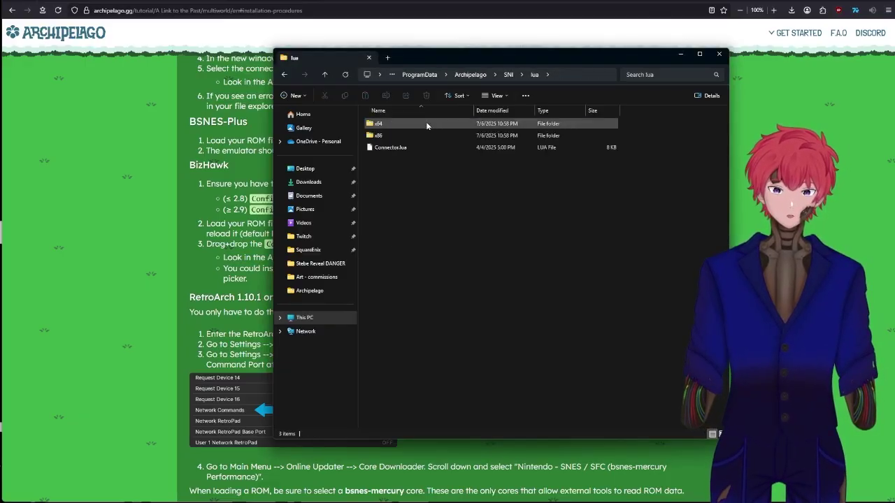
pyautogui.click(392, 149)
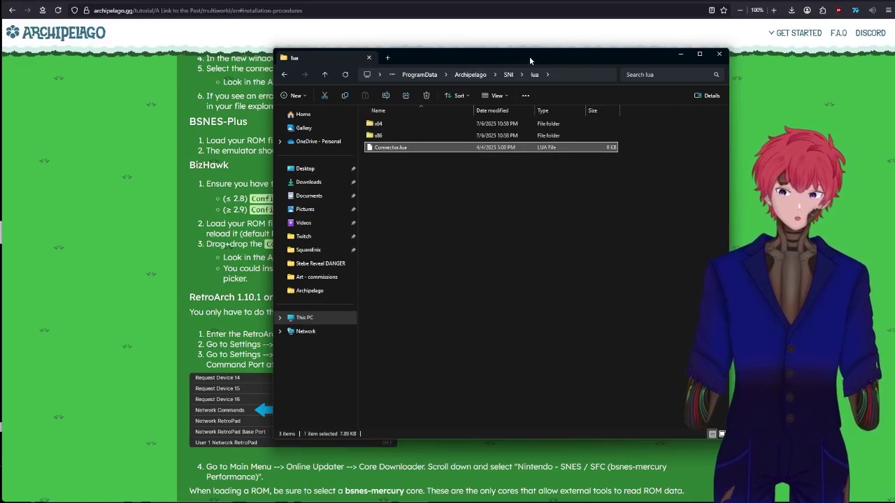
pyautogui.moveTo(575, 56); pyautogui.dragTo(0, 83)
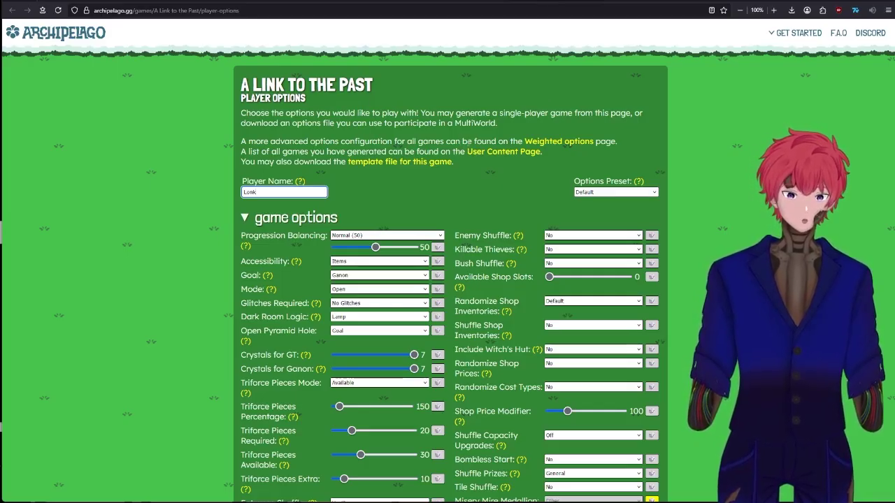
# - Review the A Link to the Past player options page, from the game options to the single-player game generation
pyautogui.scroll(-10, 561, 267)
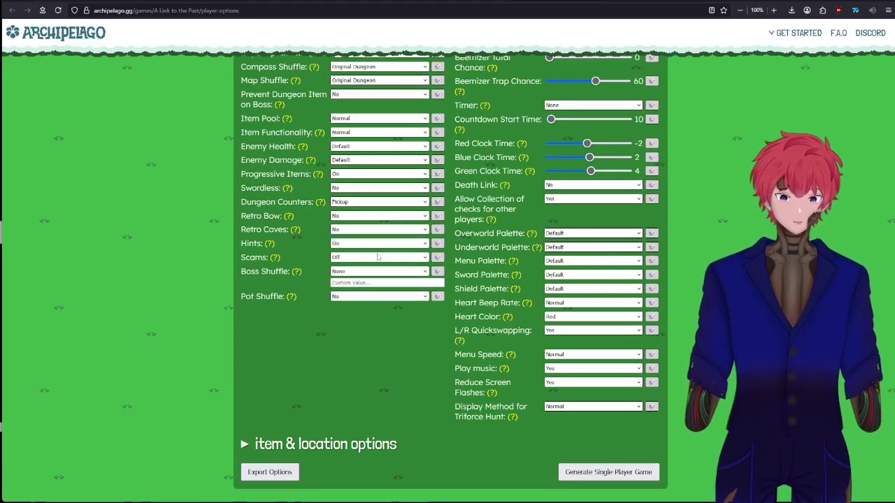
pyautogui.scroll(10, 632, 259)
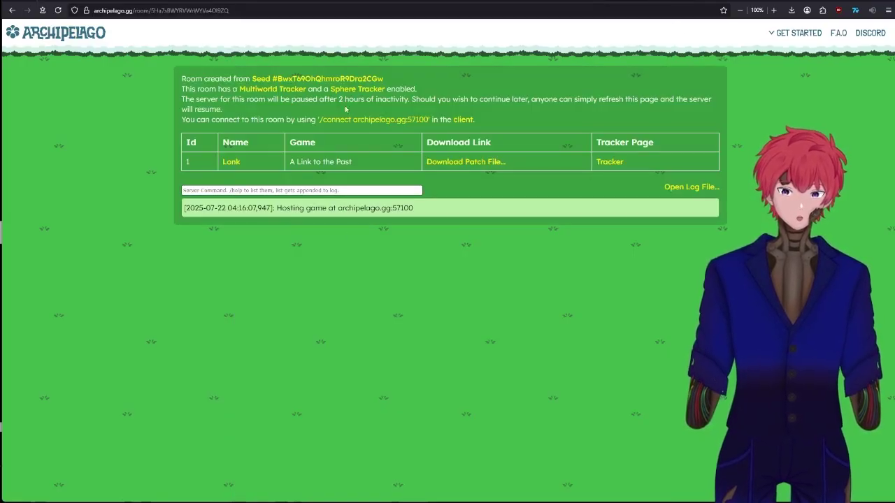
# - Download the A Link to the Past patch file from the room and launch it with the last used adjuster settings
pyautogui.click(464, 162)
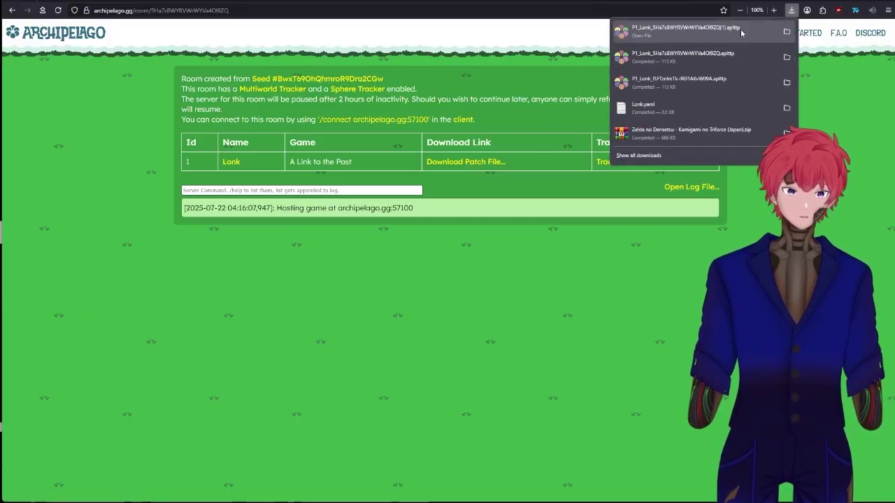
pyautogui.click(750, 57)
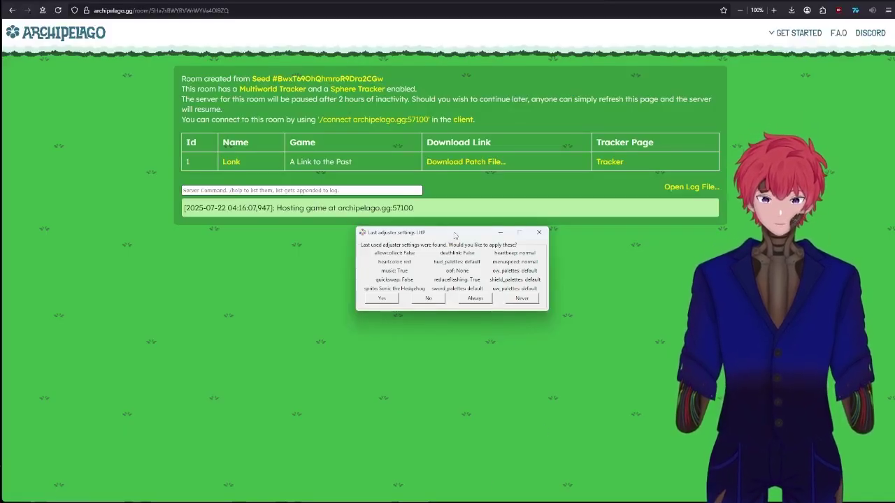
pyautogui.moveTo(454, 235); pyautogui.dragTo(478, 239)
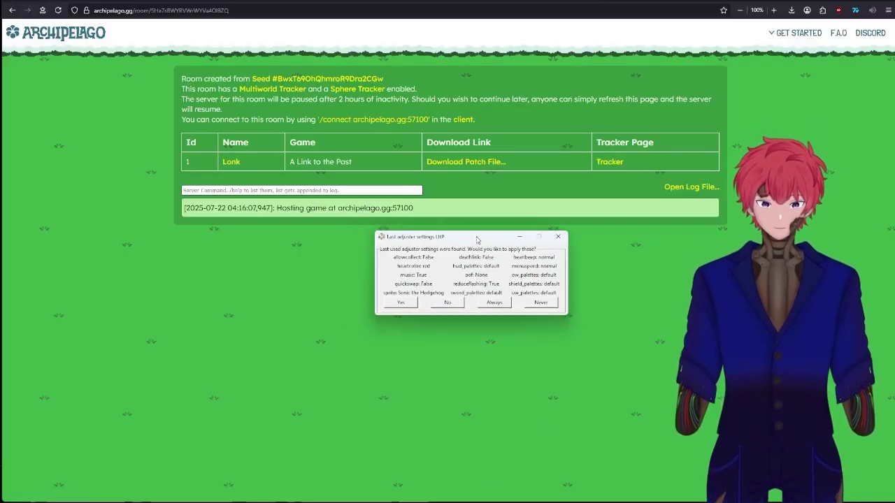
pyautogui.click(400, 303)
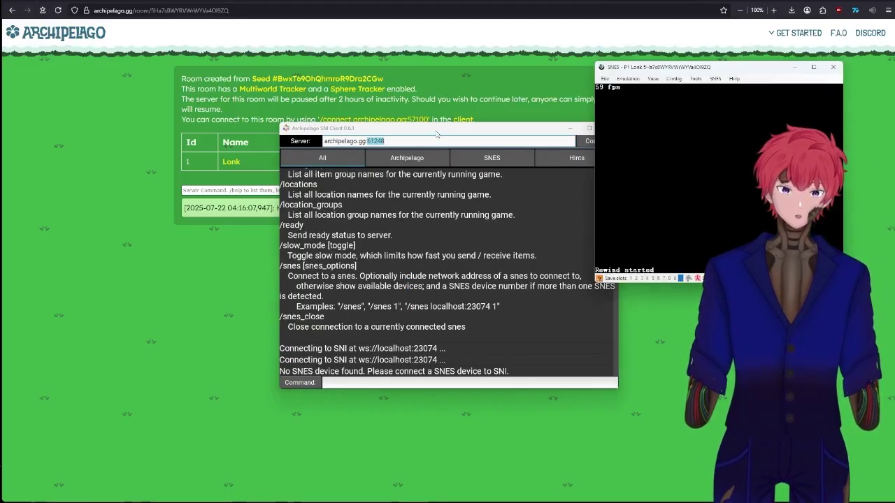
# - Arrange the SNI Client and emulator windows side by side and connect the client to archipelago.gg:57100
pyautogui.moveTo(436, 134); pyautogui.dragTo(345, 153)
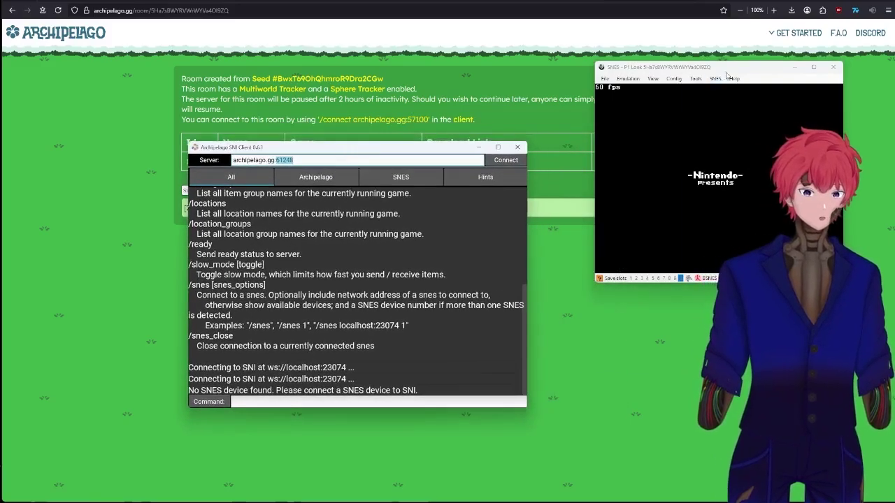
pyautogui.moveTo(727, 75); pyautogui.dragTo(683, 26)
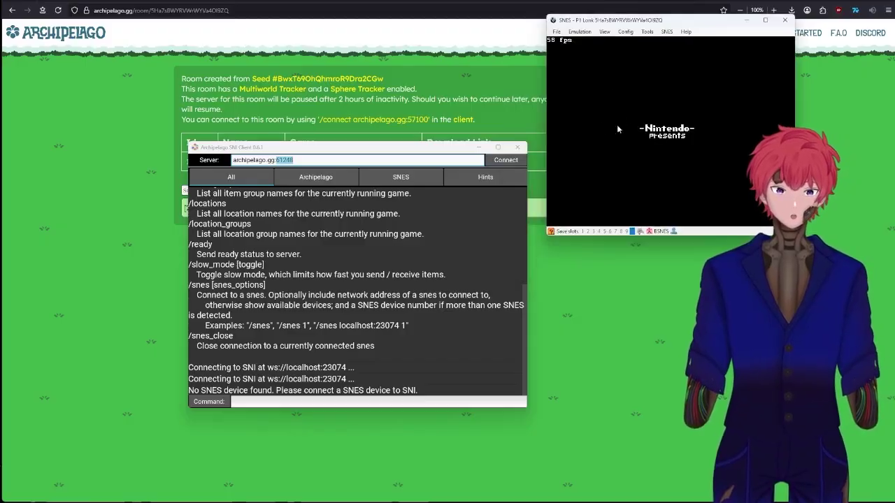
pyautogui.moveTo(427, 151); pyautogui.dragTo(371, 236)
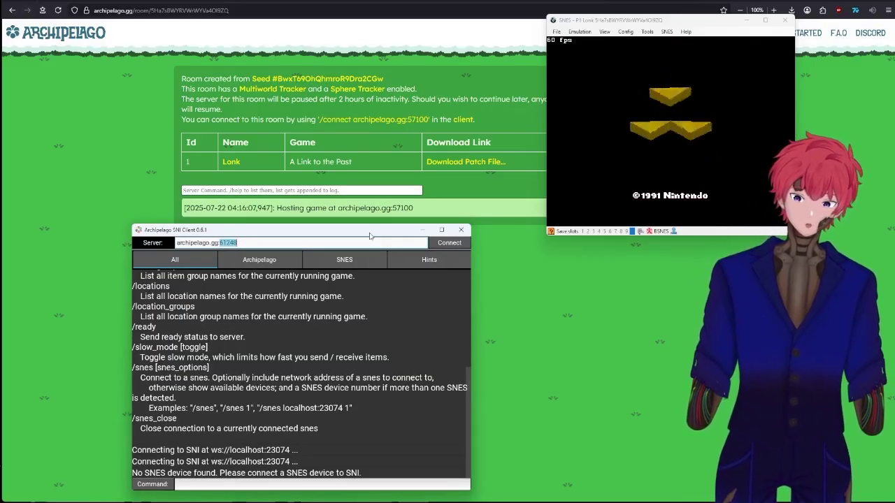
pyautogui.moveTo(392, 120)
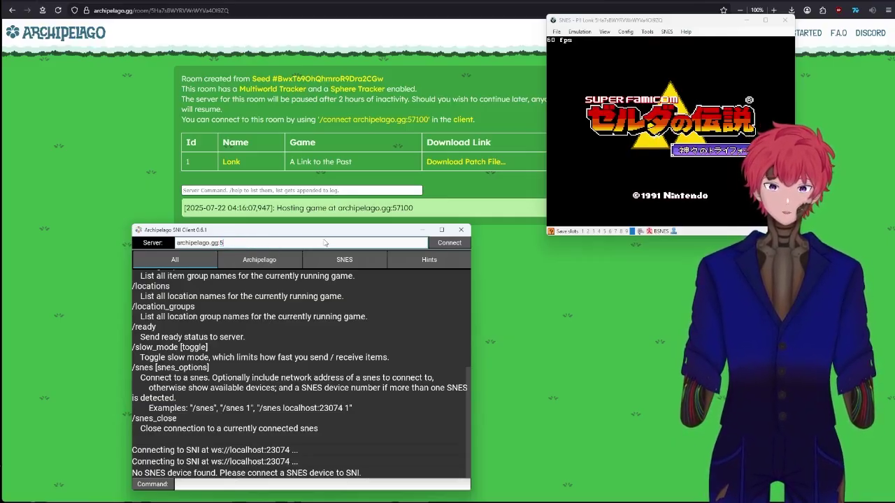
pyautogui.write('7100')
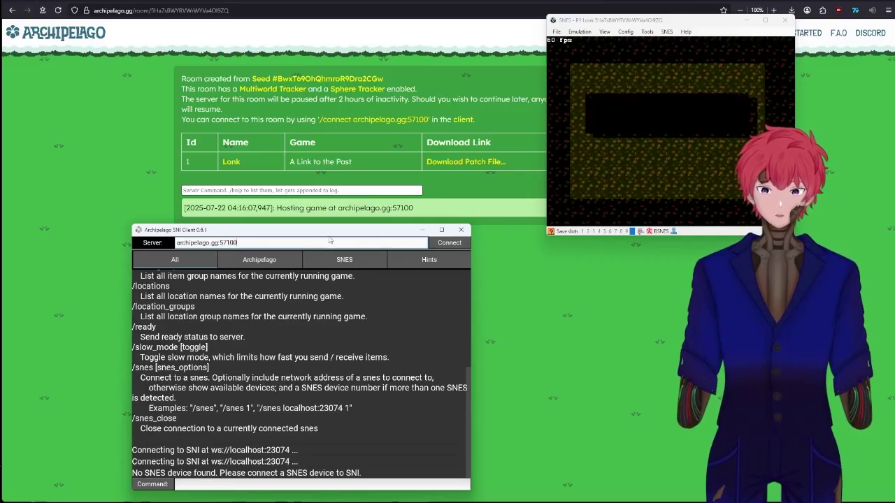
pyautogui.click(452, 244)
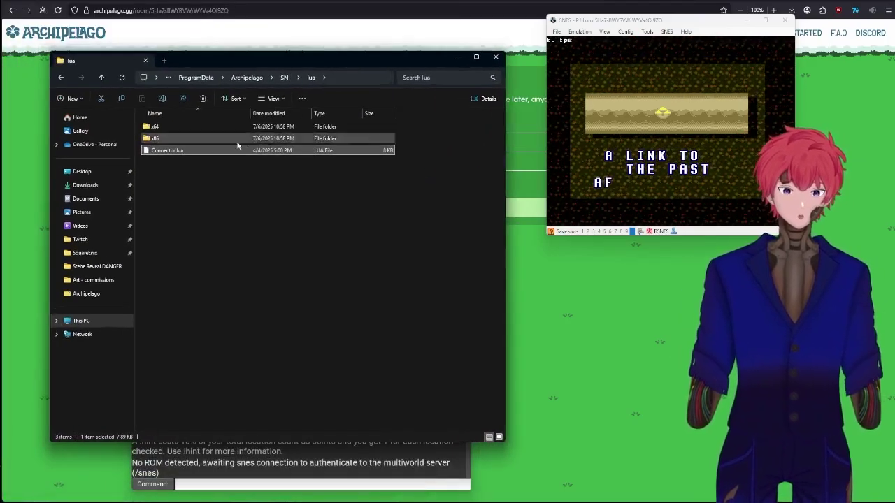
# - Load Connector.lua from the SNI lua folder into the running emulator and minimize the file browser and Lua Console
pyautogui.moveTo(177, 153); pyautogui.dragTo(677, 133)
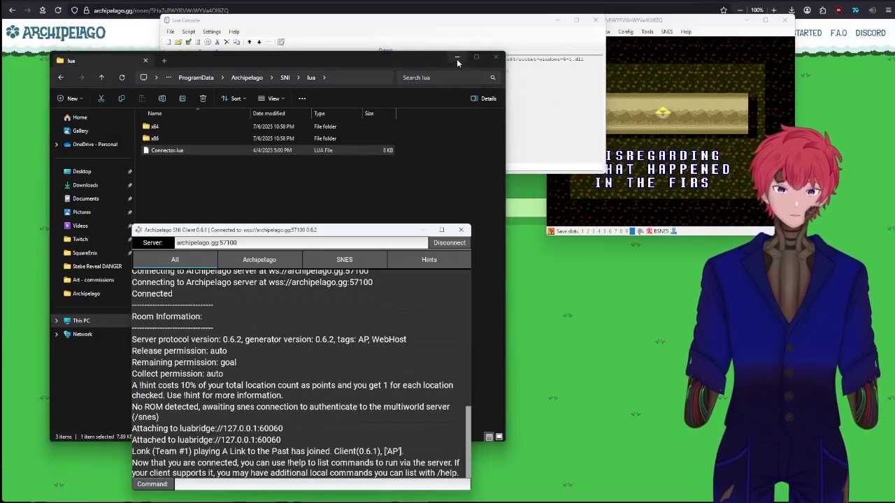
pyautogui.click(456, 58)
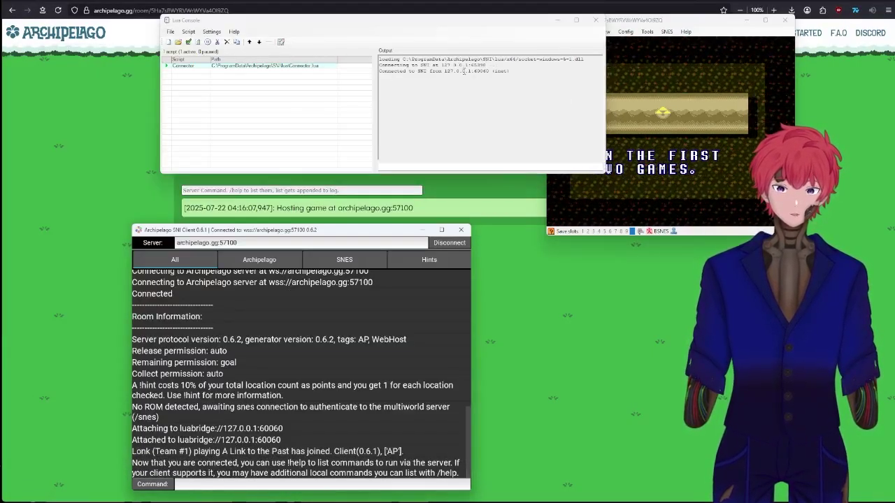
pyautogui.moveTo(470, 29); pyautogui.dragTo(408, 36)
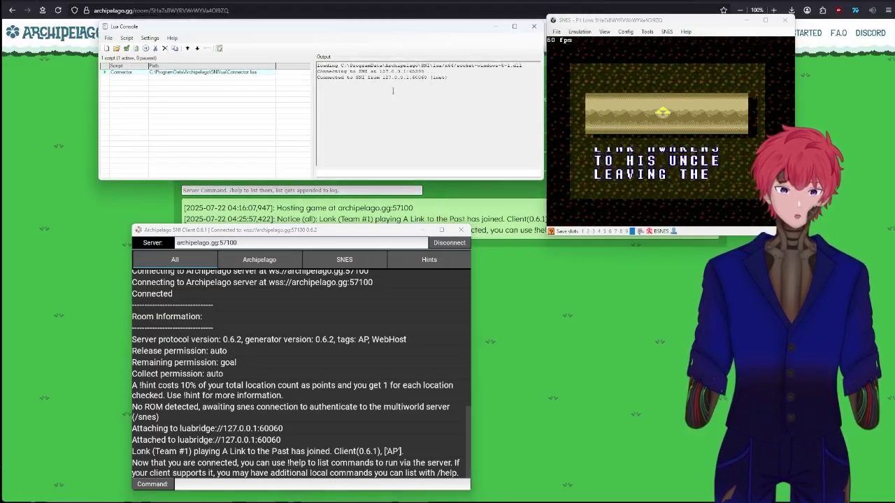
pyautogui.click(495, 26)
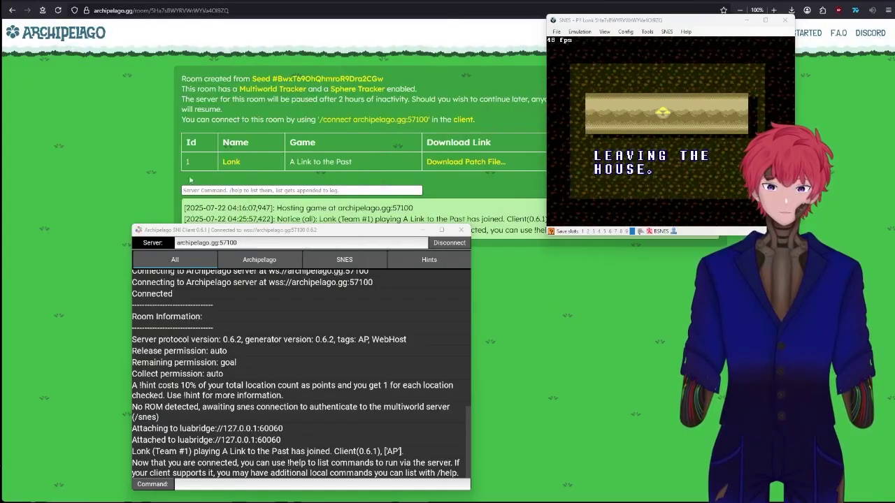
# - Start a new save file named D in the game and collect the chest item in Link's House
pyautogui.moveTo(329, 233); pyautogui.dragTo(325, 266)
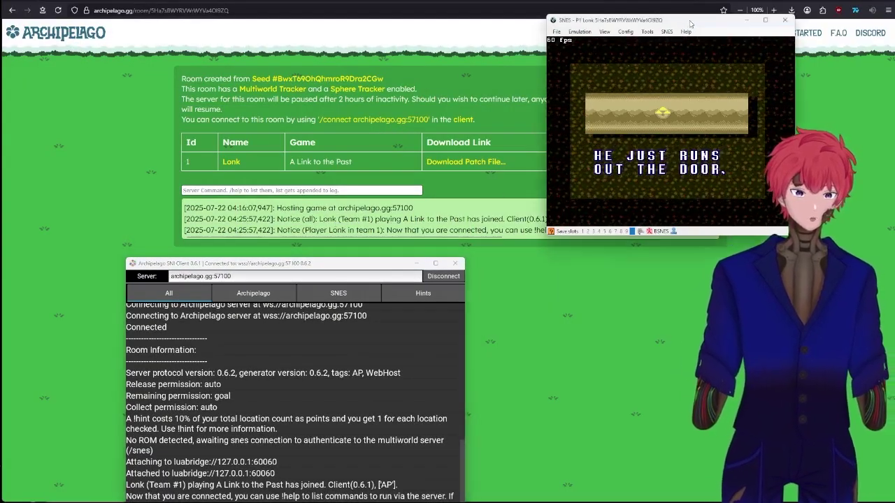
pyautogui.moveTo(695, 22); pyautogui.dragTo(707, 93)
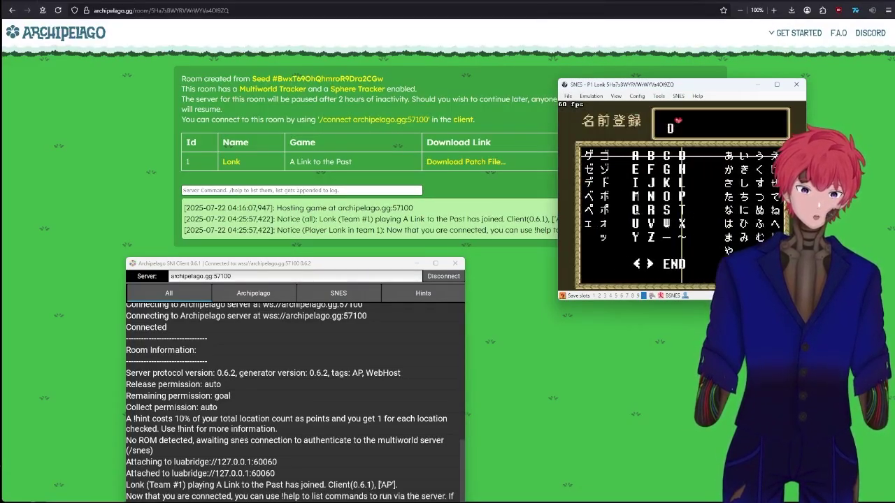
pyautogui.press('Return')
pyautogui.press('Return')
pyautogui.press('Return')
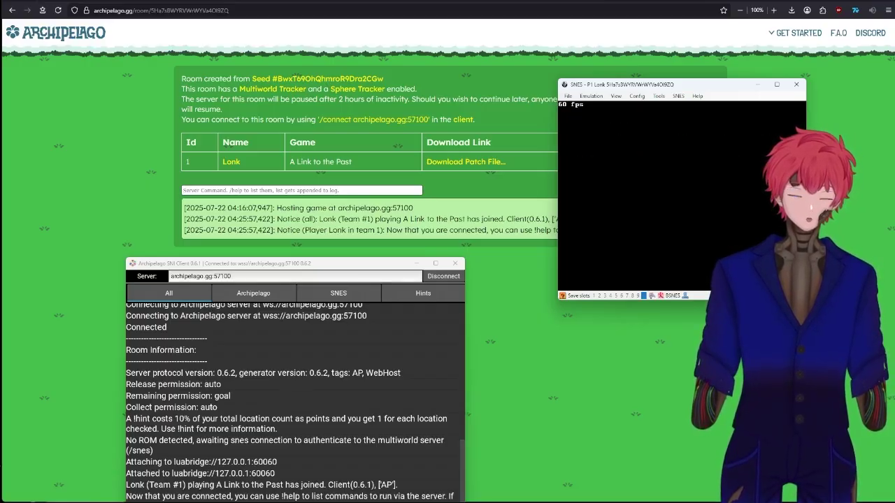
pyautogui.press('Down')
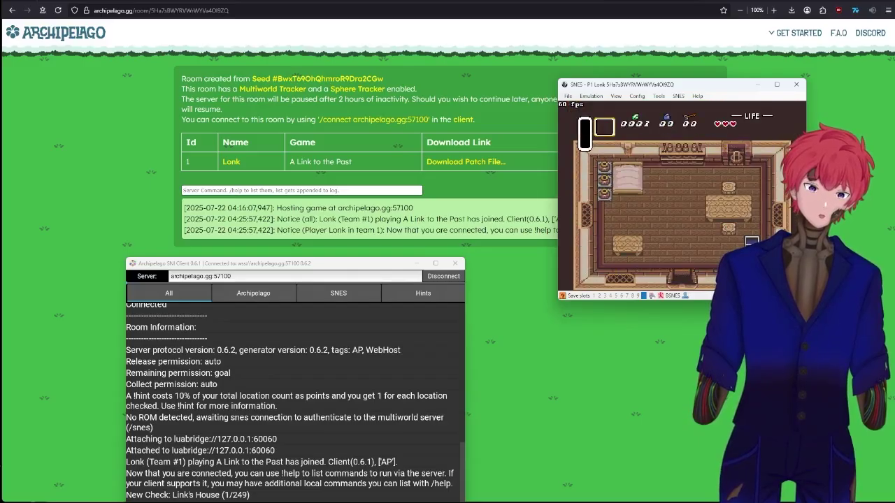
# - Leave the current play session and resume the save file with D's House as the starting location
pyautogui.press('Return')
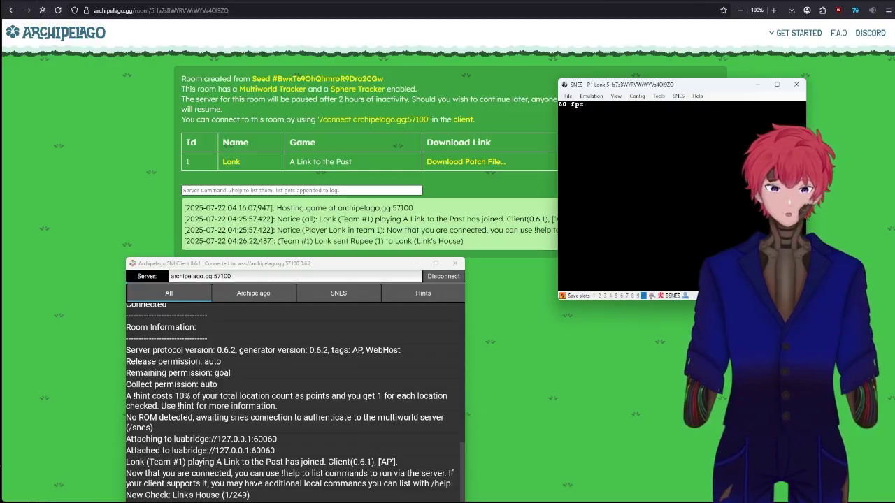
pyautogui.press('Return')
pyautogui.press('Return')
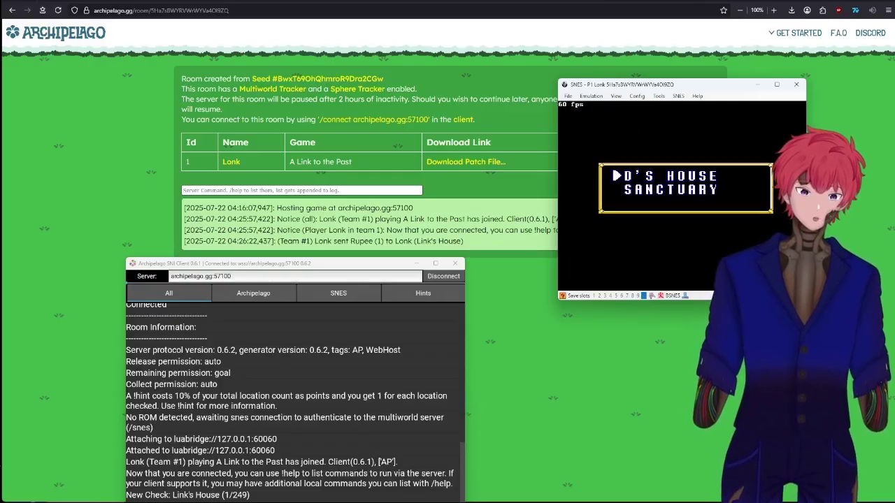
pyautogui.press('Return')
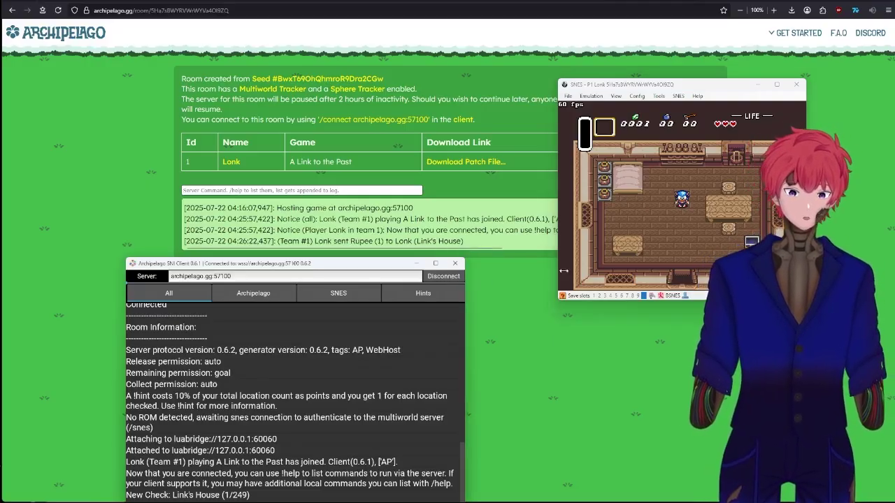
# - Disconnect the SNI Client from the server, reconnect it to archipelago.gg:57100 and close the lua folder window
pyautogui.click(451, 277)
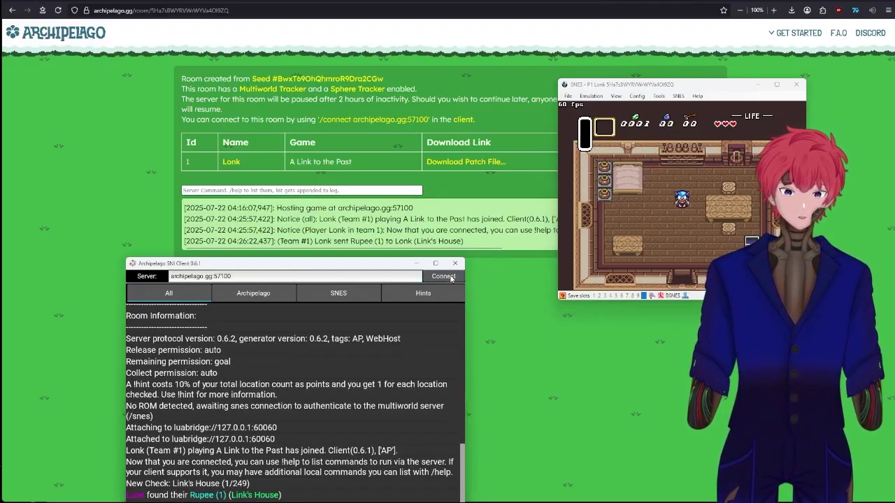
pyautogui.moveTo(380, 272); pyautogui.dragTo(398, 224)
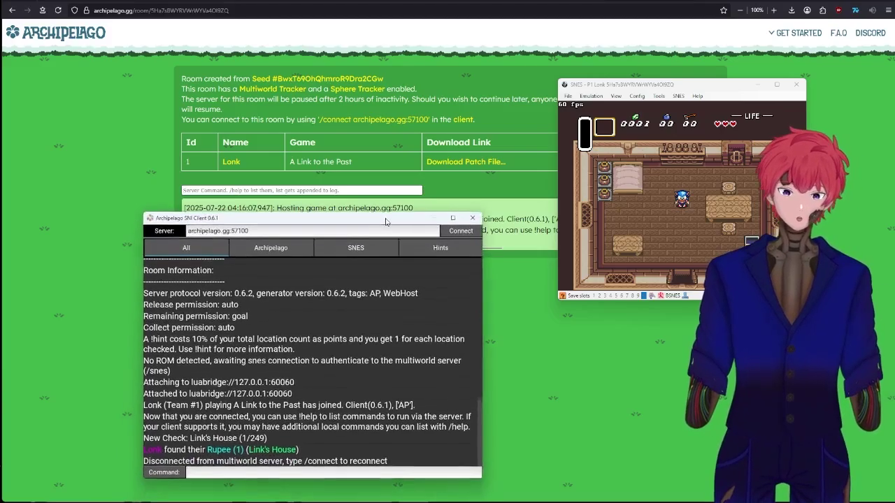
pyautogui.click(463, 231)
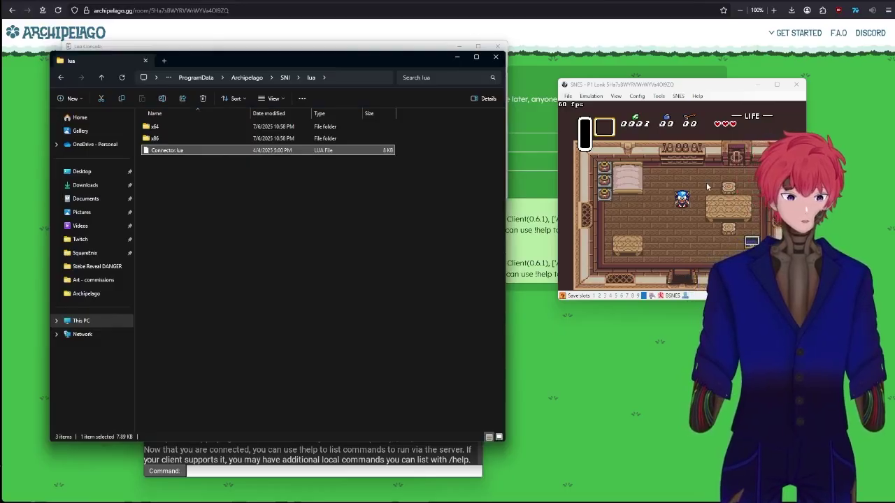
pyautogui.click(495, 57)
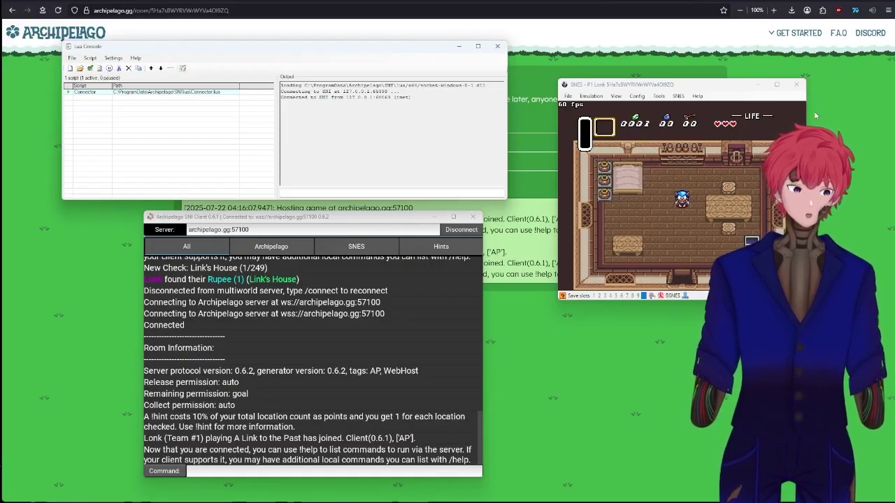